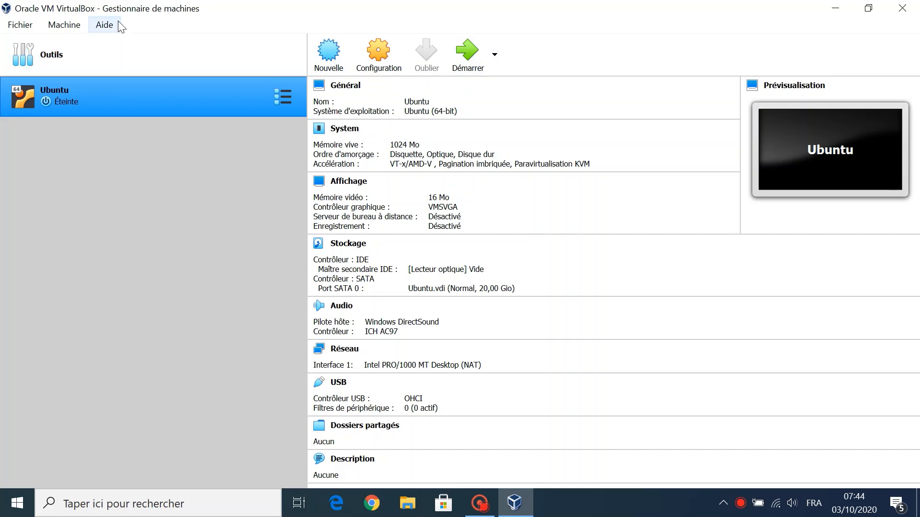
Step: Create a new virtual machine named RHEL 7 with type Linux, version Red Hat (64-bit), and the default memory size
{"action": "left_click", "coordinate": [67, 26]}
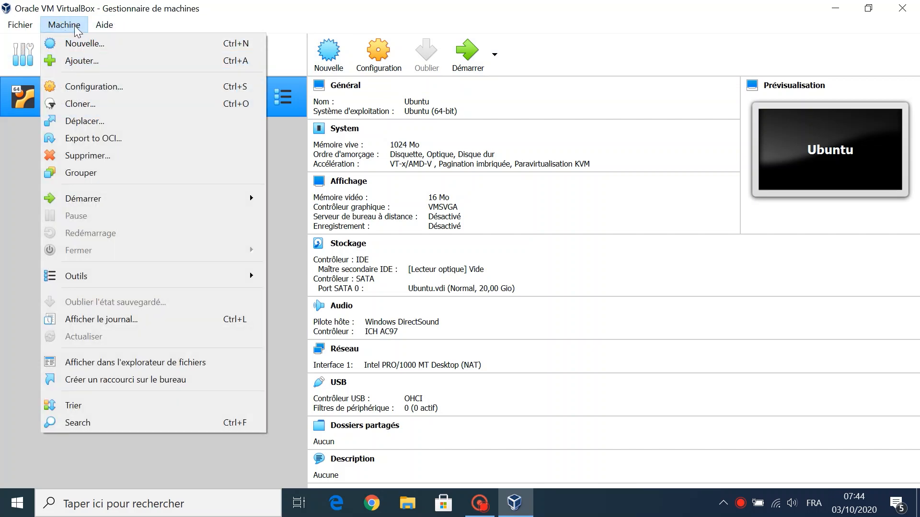
{"action": "left_click", "coordinate": [74, 26]}
{"action": "left_click", "coordinate": [73, 42]}
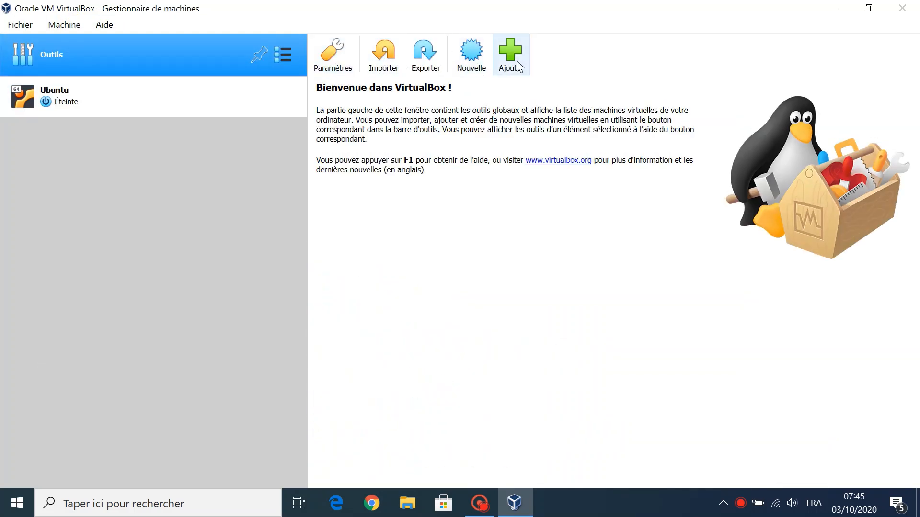
{"action": "left_click", "coordinate": [476, 68]}
{"action": "type", "text": "RHEL "}
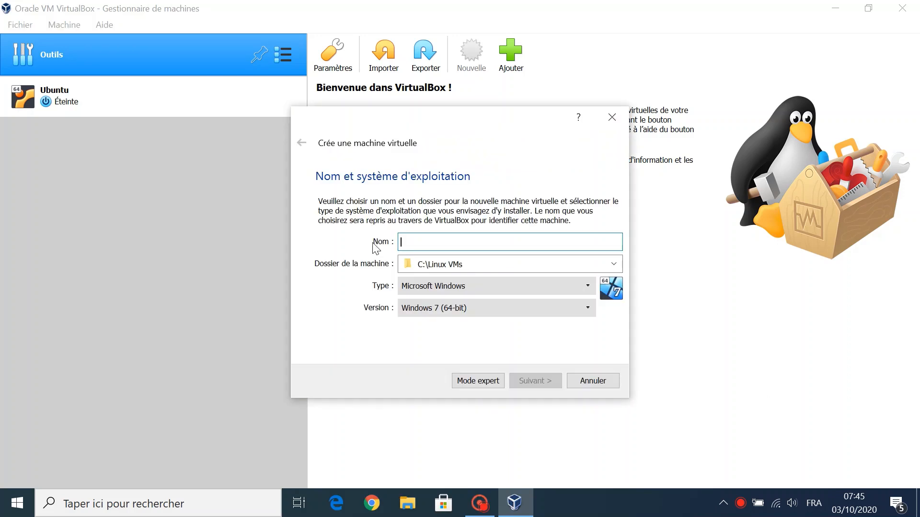
{"action": "type", "text": "7"}
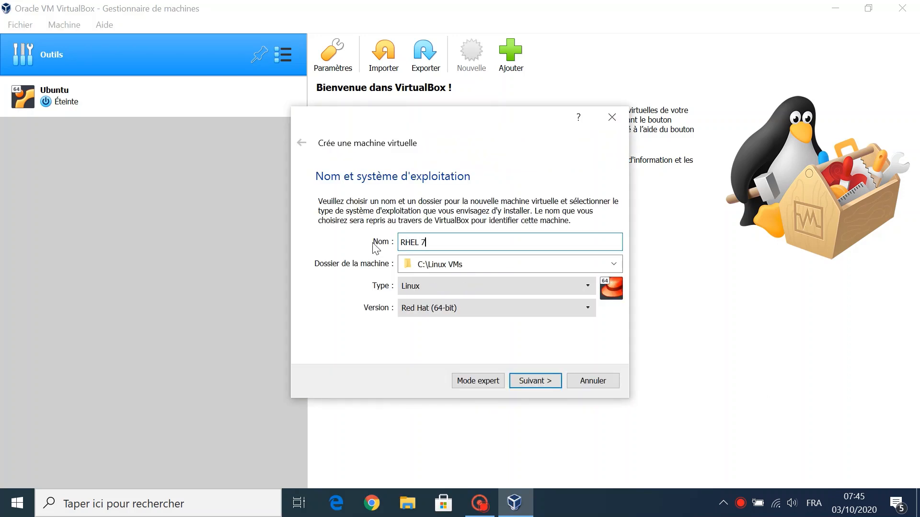
{"action": "left_click", "coordinate": [537, 381]}
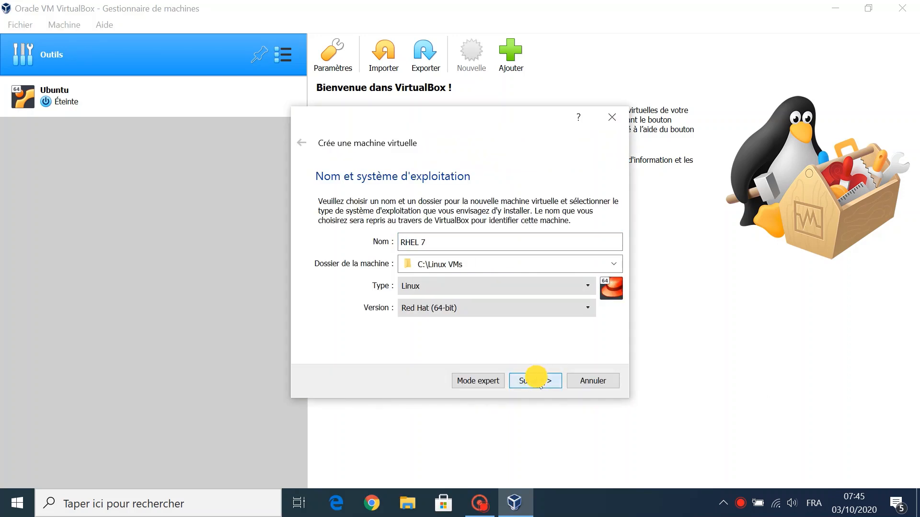
{"action": "left_click", "coordinate": [537, 381]}
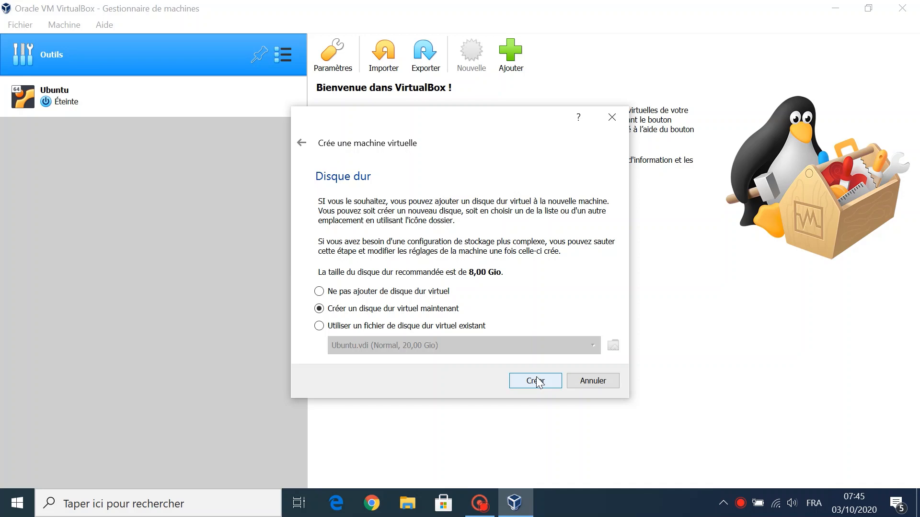
Step: Create a dynamically allocated VDI virtual hard disk of 10 GiB for the new machine
{"action": "left_click", "coordinate": [537, 380]}
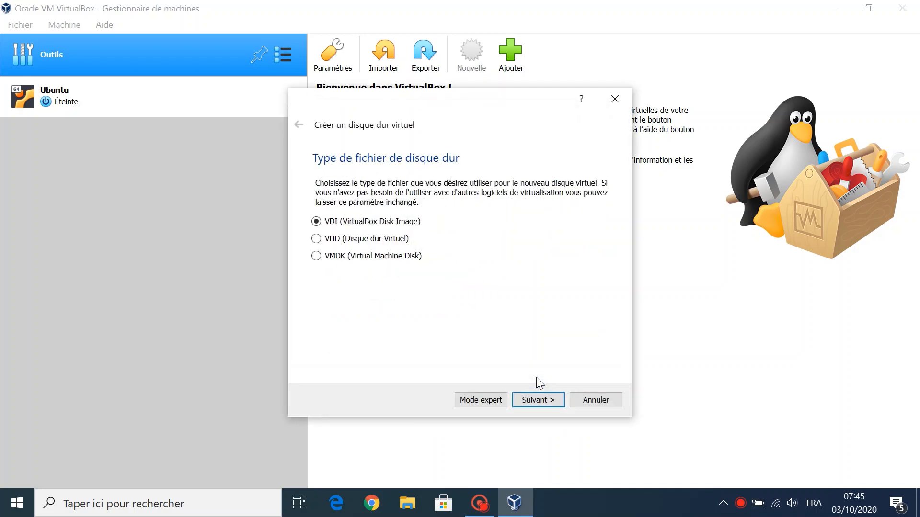
{"action": "left_click", "coordinate": [529, 402]}
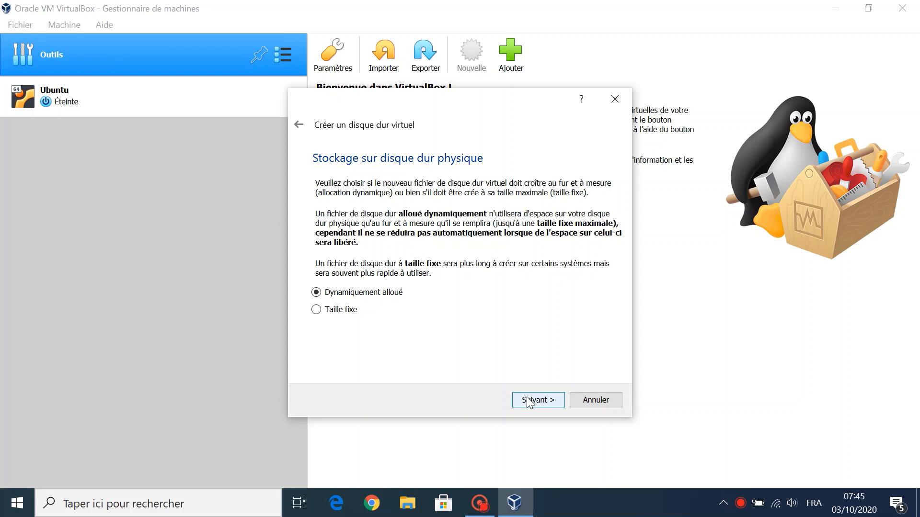
{"action": "left_click", "coordinate": [530, 401]}
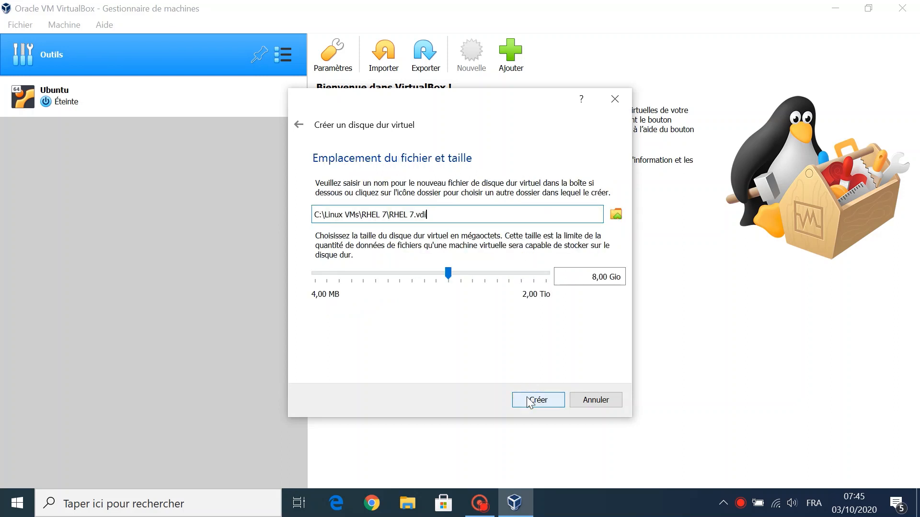
{"action": "left_click", "coordinate": [565, 276]}
{"action": "key", "text": "shift+Right"}
{"action": "type", "text": "10"}
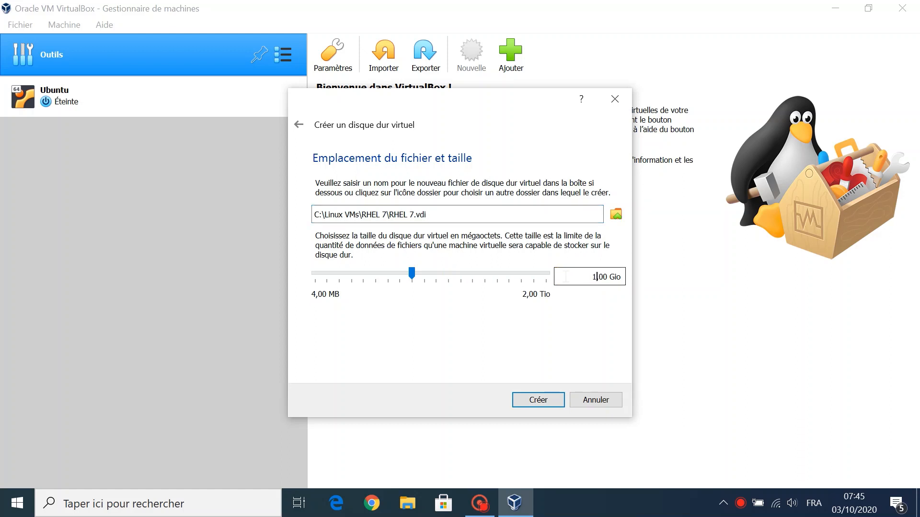
{"action": "left_click", "coordinate": [548, 399]}
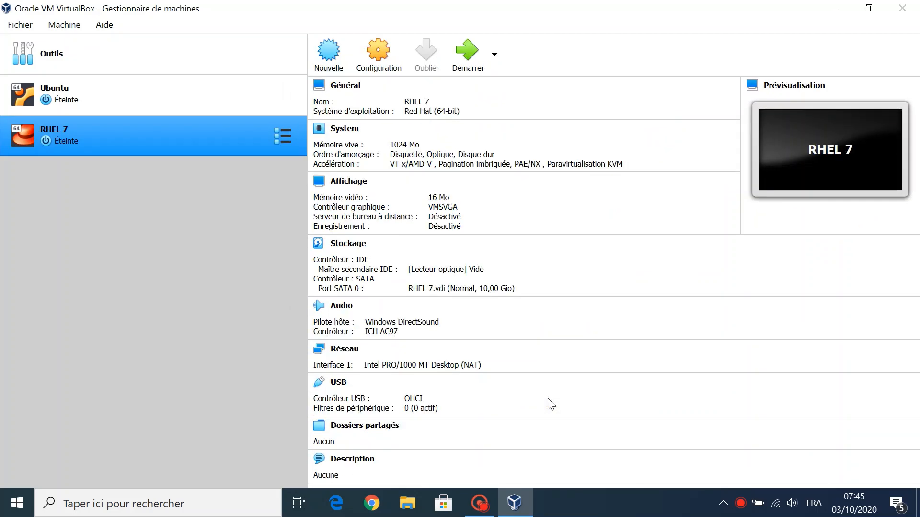
Step: Set the shared clipboard and drag-and-drop of the RHEL 7 machine to bidirectional in its advanced general settings
{"action": "left_click", "coordinate": [378, 54]}
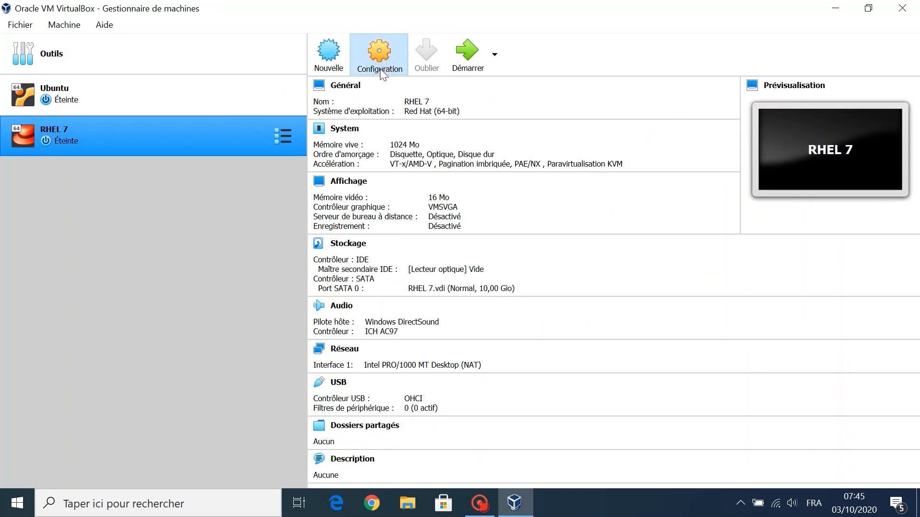
{"action": "left_click", "coordinate": [341, 85]}
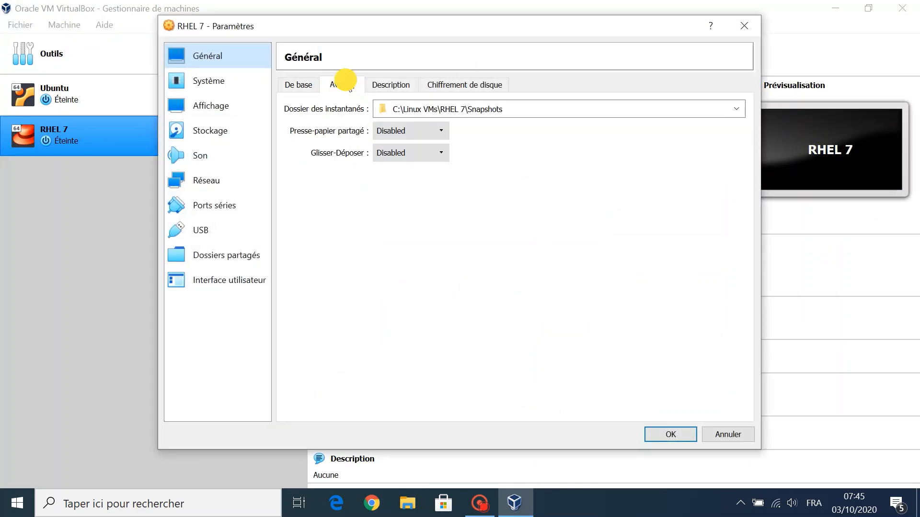
{"action": "left_click", "coordinate": [414, 135]}
{"action": "left_click", "coordinate": [404, 173]}
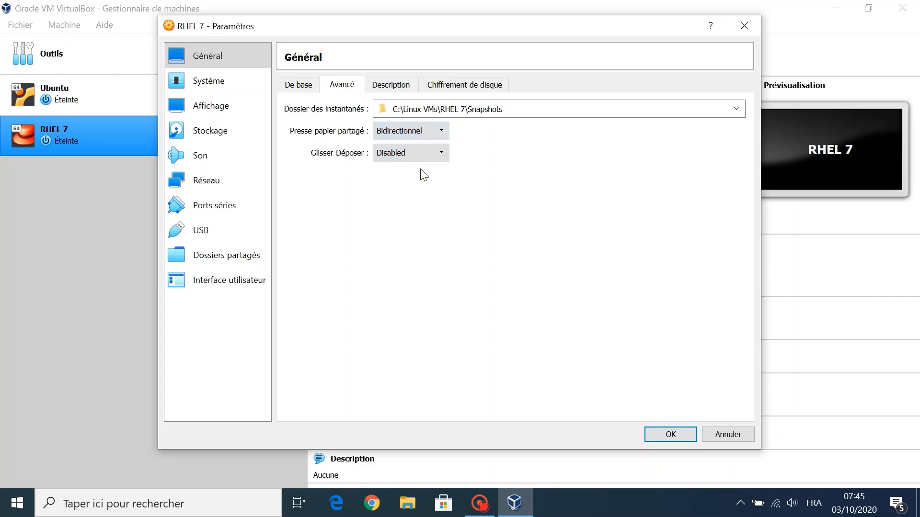
{"action": "left_click", "coordinate": [436, 153]}
{"action": "left_click", "coordinate": [438, 196]}
Step: Load rhel-server-7.9-x86_64-dvd.iso from the downloads folder into the empty IDE optical drive and save the machine settings
{"action": "left_click", "coordinate": [224, 134]}
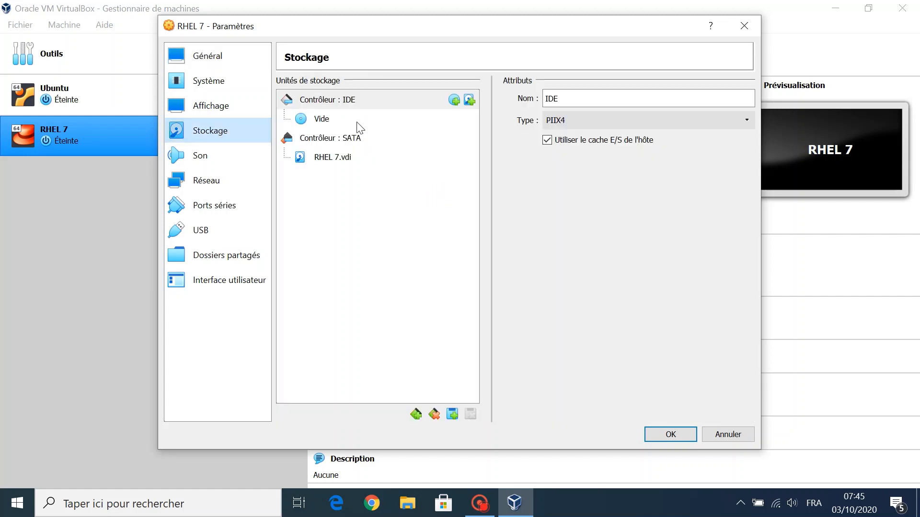
{"action": "left_click", "coordinate": [316, 119]}
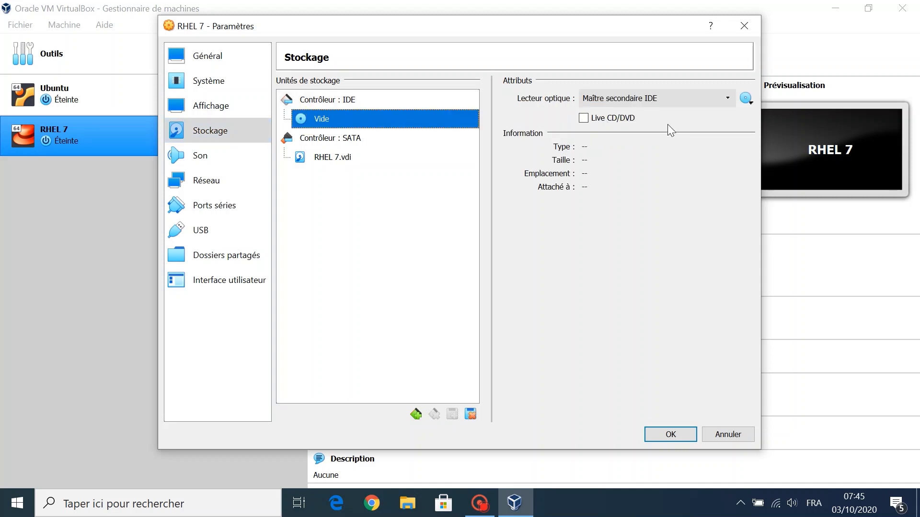
{"action": "left_click", "coordinate": [745, 98]}
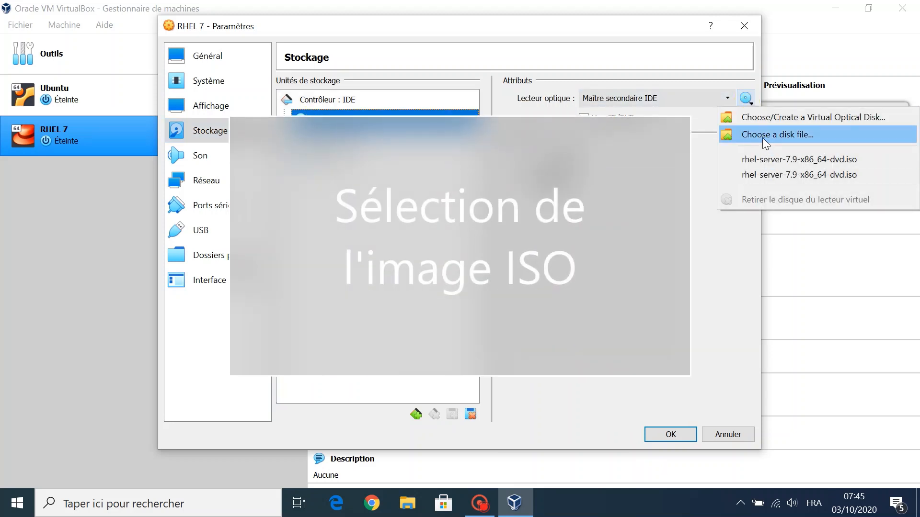
{"action": "left_click", "coordinate": [766, 137]}
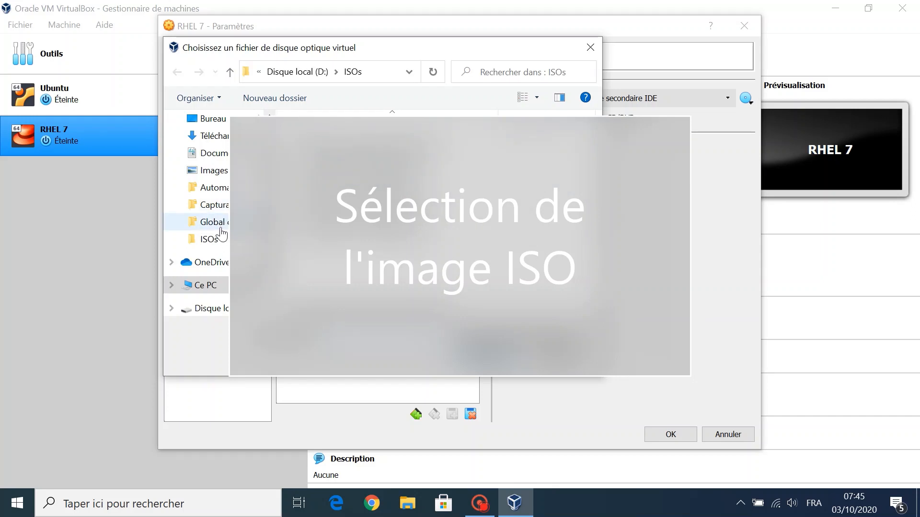
{"action": "left_click", "coordinate": [233, 136]}
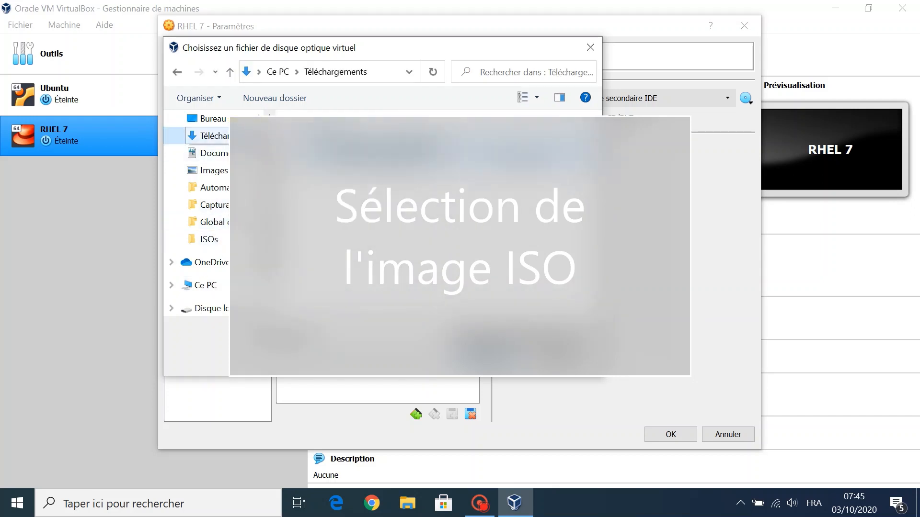
{"action": "double_click", "coordinate": [369, 150]}
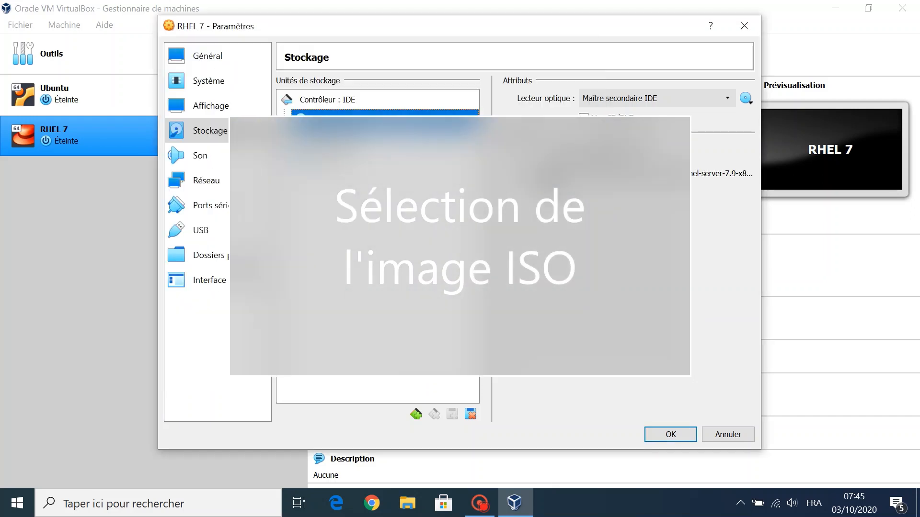
{"action": "left_click", "coordinate": [670, 436]}
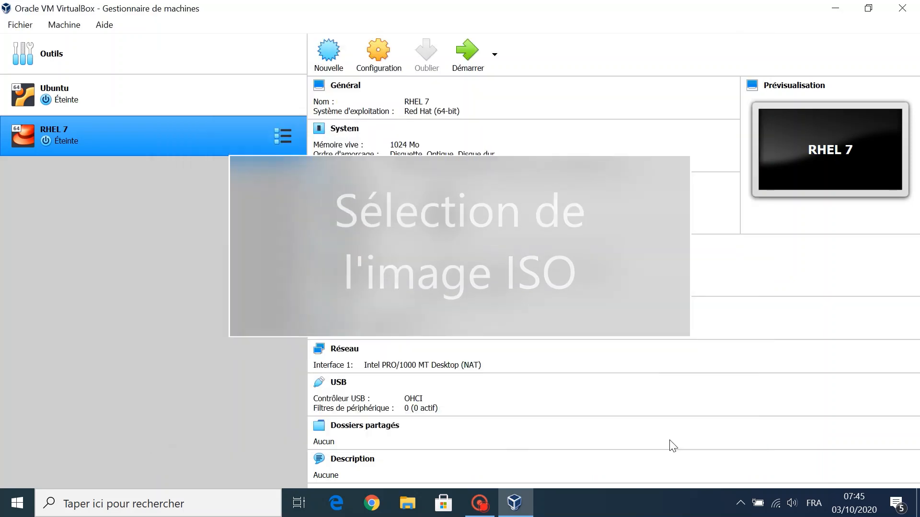
Step: Start the RHEL 7 machine from the rhel-server-7.9 ISO and boot the Install Red Hat Enterprise Linux 7.9 entry
{"action": "left_click", "coordinate": [463, 65]}
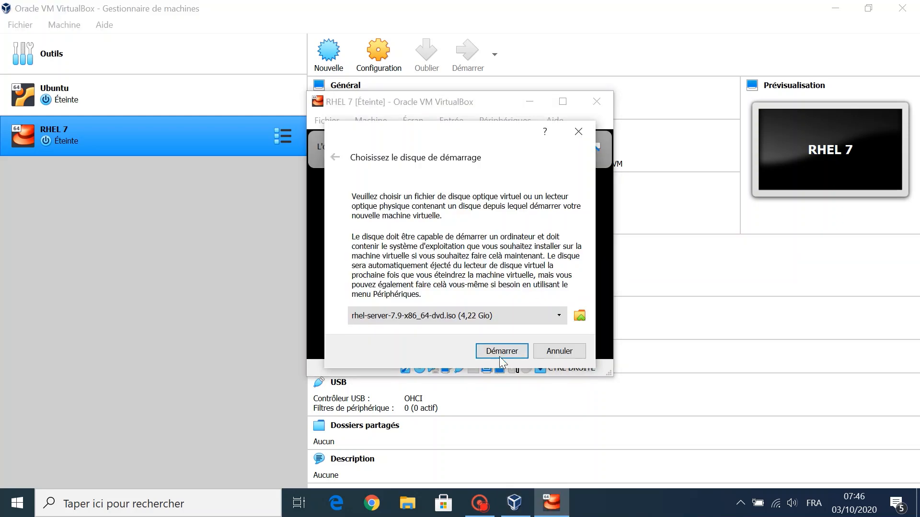
{"action": "left_click", "coordinate": [499, 355]}
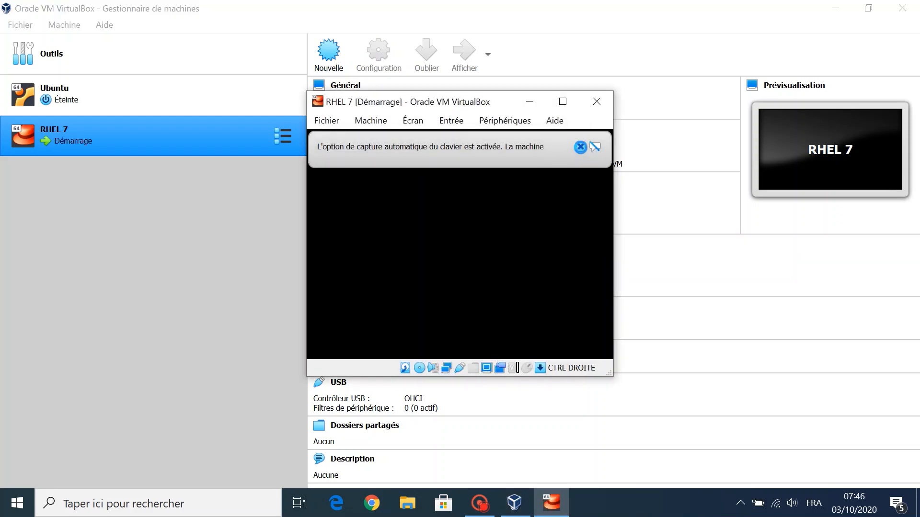
{"action": "left_click", "coordinate": [580, 147]}
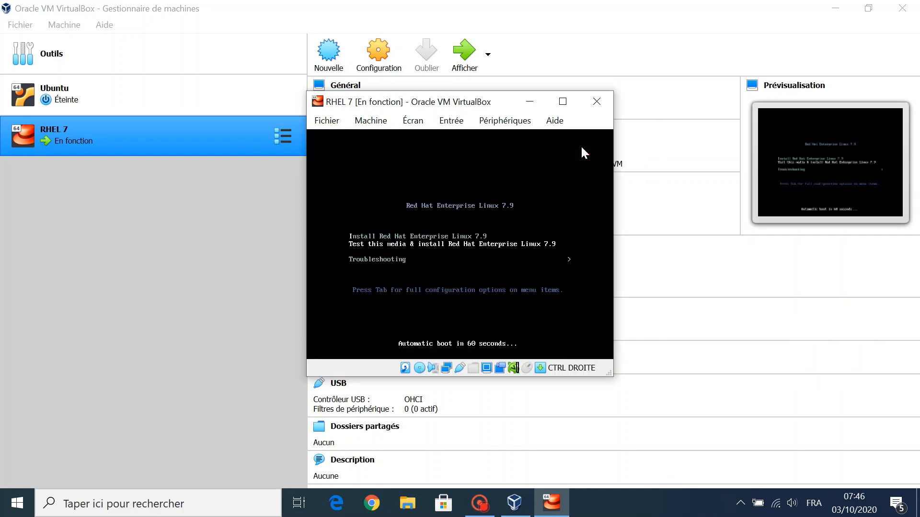
{"action": "key", "text": "Up"}
{"action": "key", "text": "Return"}
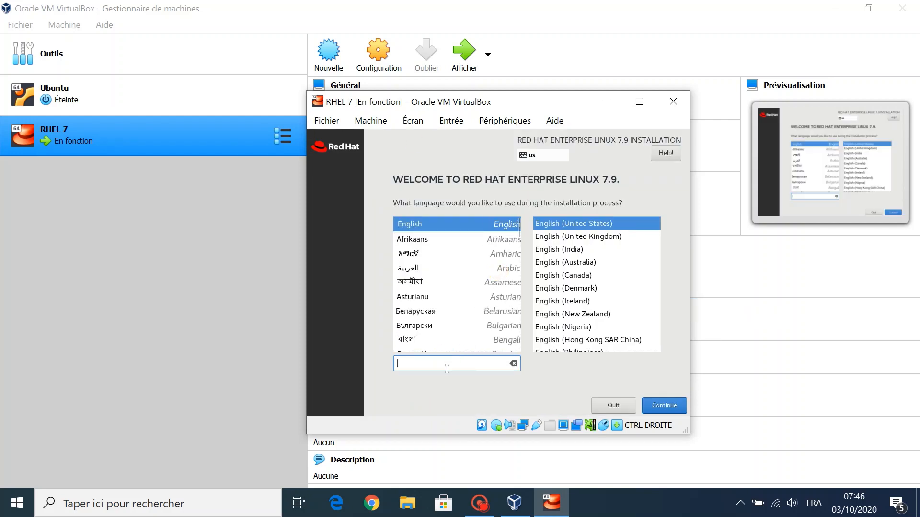
Step: Choose Français (France) as the installation language and proceed to the installation summary
{"action": "type", "text": "fr"}
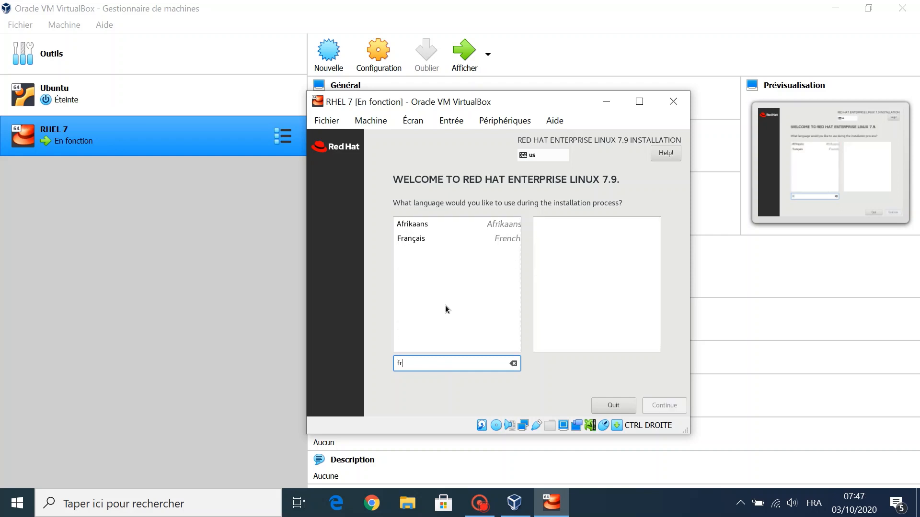
{"action": "left_click", "coordinate": [427, 242]}
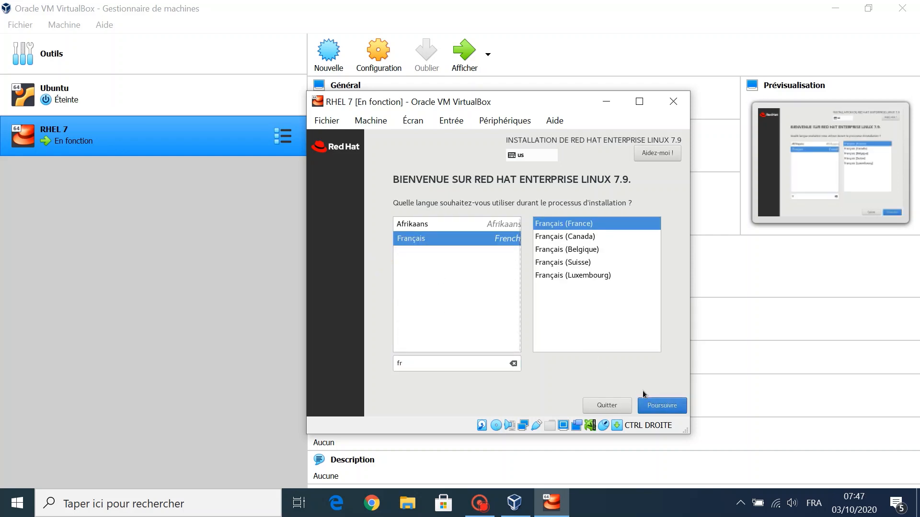
{"action": "left_click", "coordinate": [652, 407]}
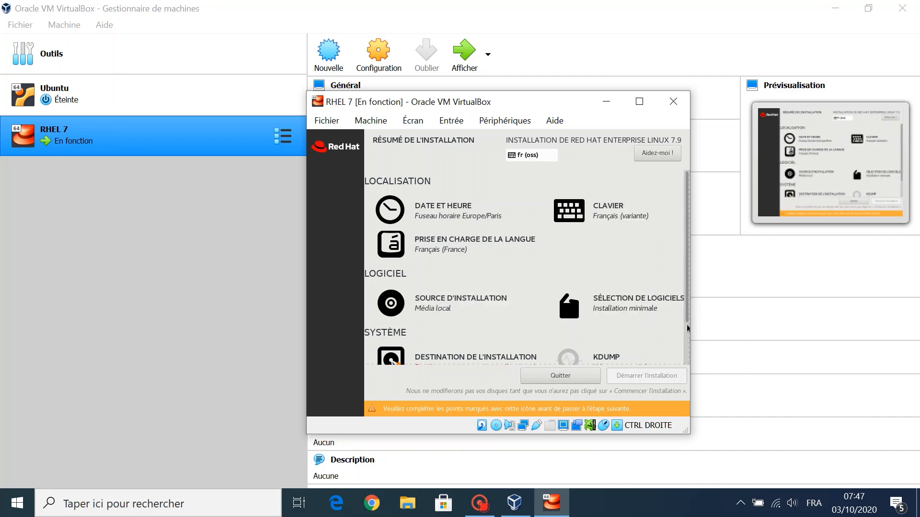
Step: Confirm the 10 GiB ATA VBOX HARDDISK as the installation destination with automatic partitioning
{"action": "scroll", "coordinate": [686, 324], "scroll_direction": "down", "scroll_amount": 2}
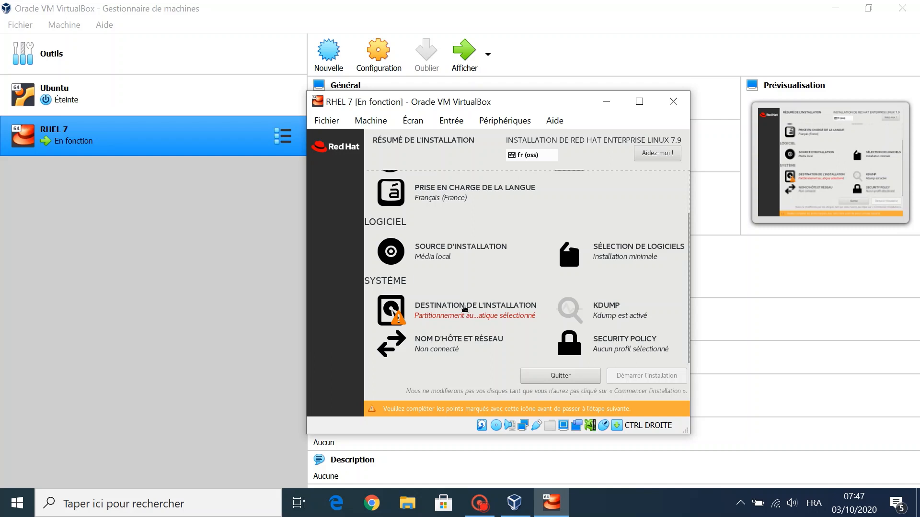
{"action": "left_click", "coordinate": [468, 303]}
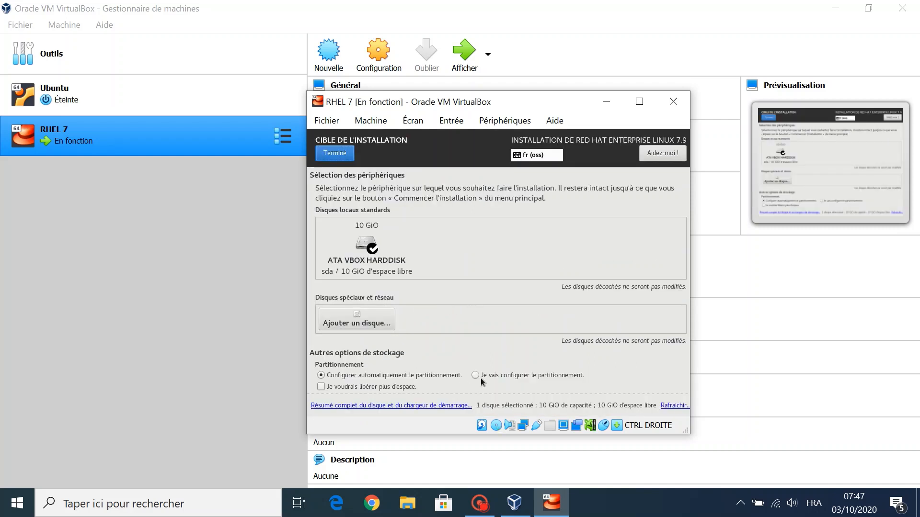
{"action": "left_click", "coordinate": [338, 154]}
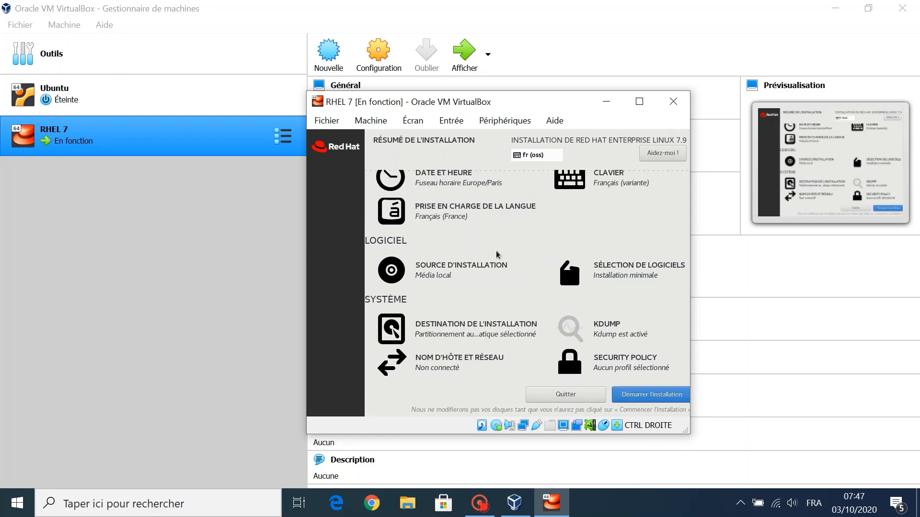
Step: Select Serveur avec GUI as the base environment without additional modules and start the installation
{"action": "left_click", "coordinate": [609, 281]}
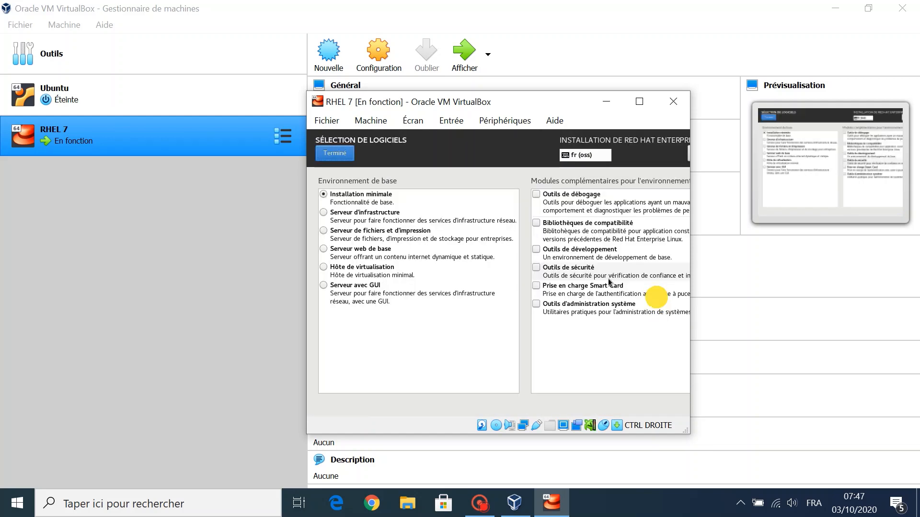
{"action": "left_click", "coordinate": [335, 301]}
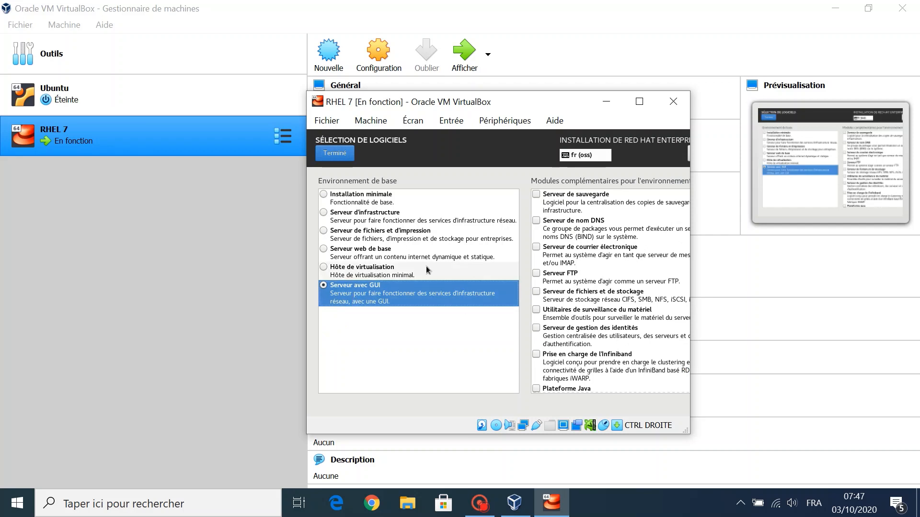
{"action": "left_click", "coordinate": [335, 153]}
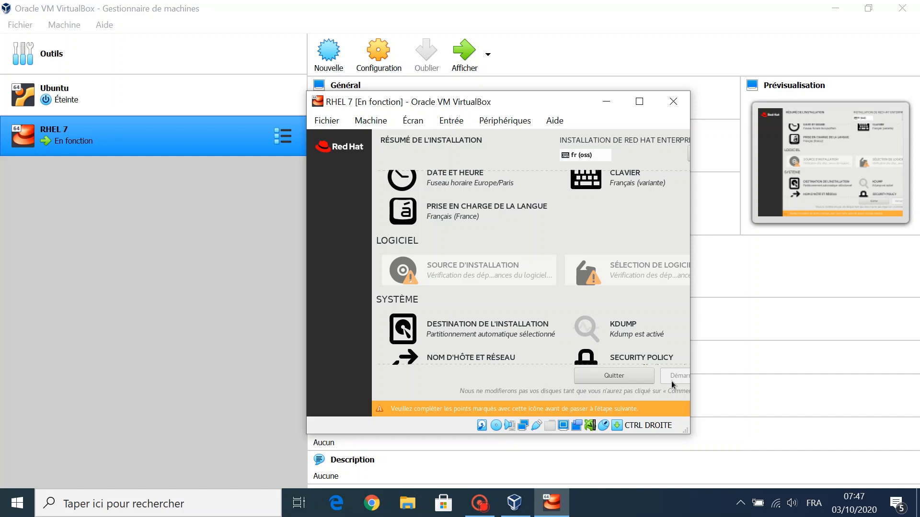
{"action": "left_click", "coordinate": [675, 395]}
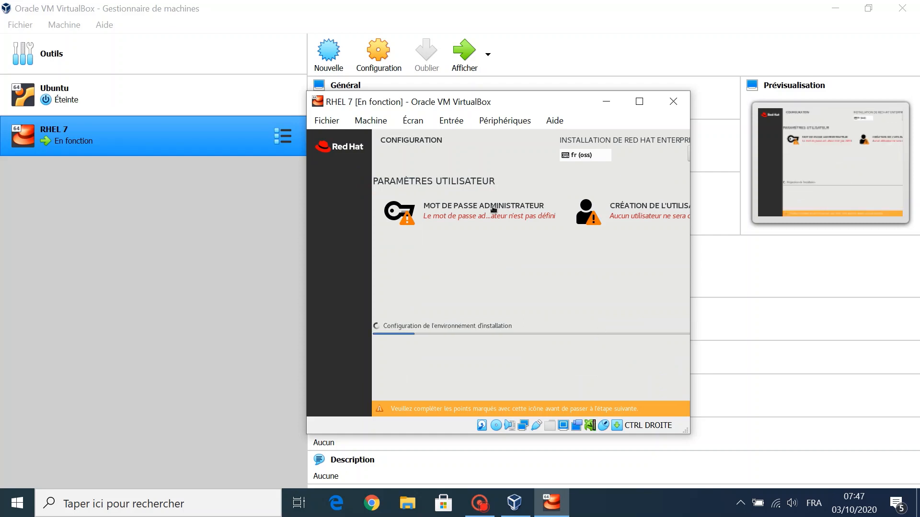
Step: Set and confirm the administrator (root) password for the installation and return to the configuration screen
{"action": "left_click", "coordinate": [495, 208]}
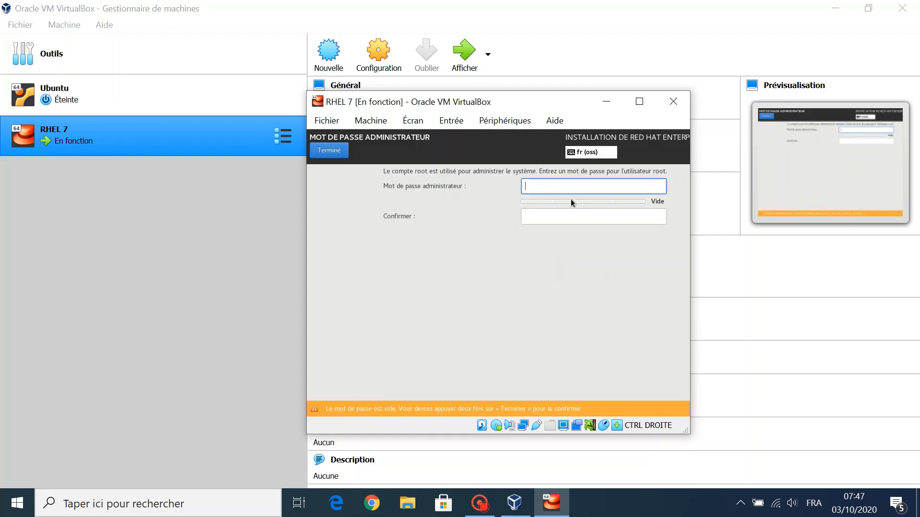
{"action": "type", "text": "•••••••••"}
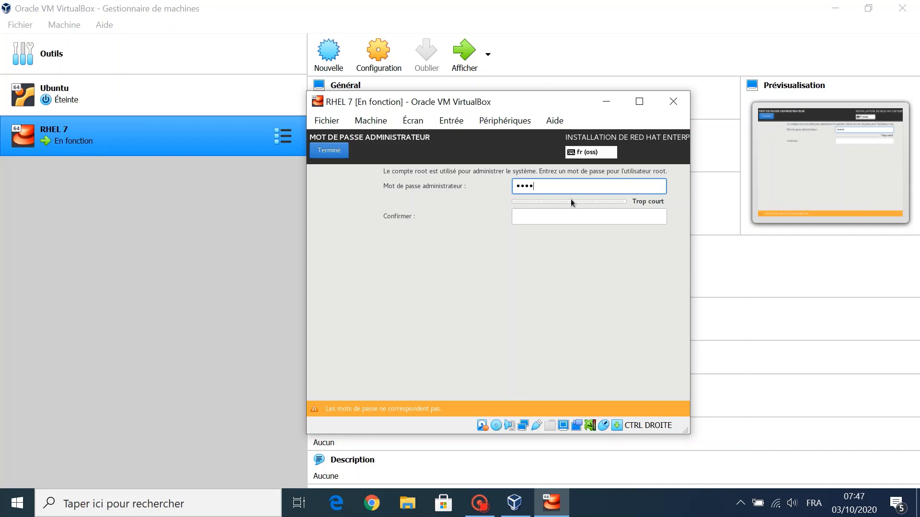
{"action": "type", "text": "•"}
{"action": "key", "text": "Tab"}
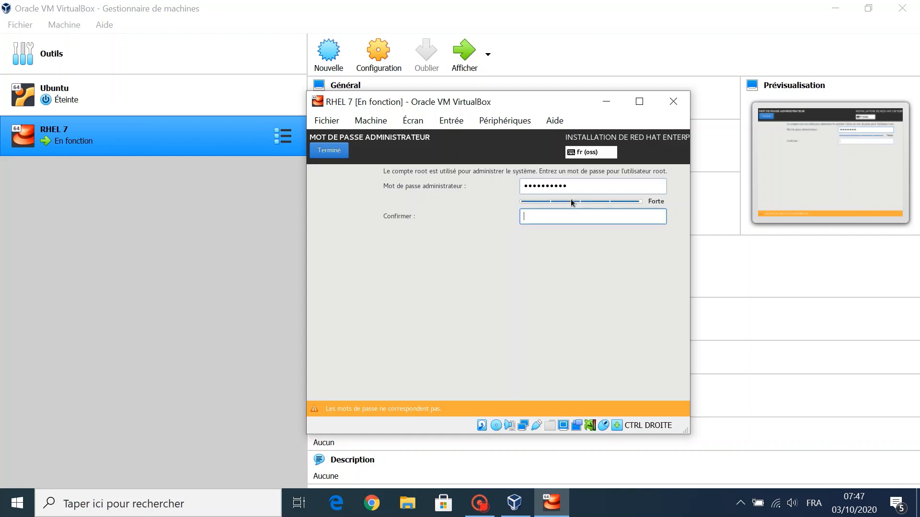
{"action": "type", "text": "••••••••••"}
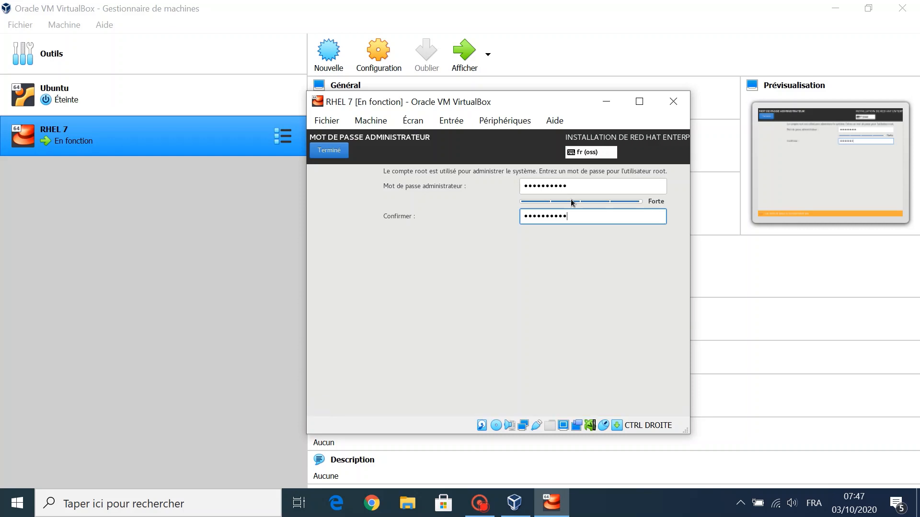
{"action": "left_click", "coordinate": [334, 151]}
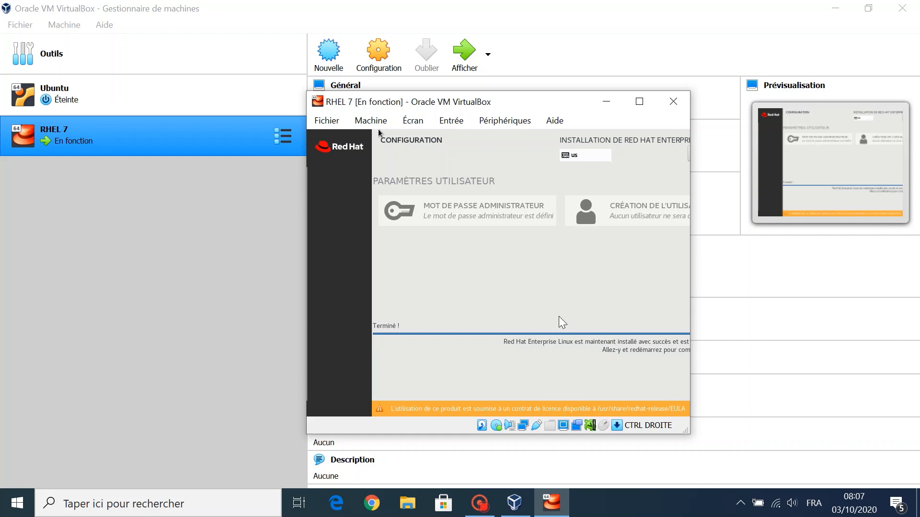
Step: Switch the RHEL 7 machine's display to scaled mode (Mode mise à l'échelle)
{"action": "left_click", "coordinate": [364, 125]}
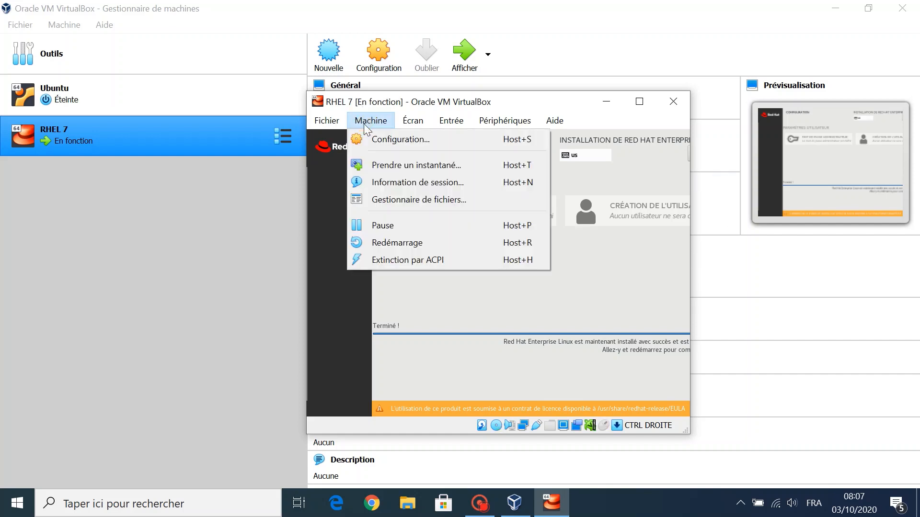
{"action": "mouse_move", "coordinate": [413, 122]}
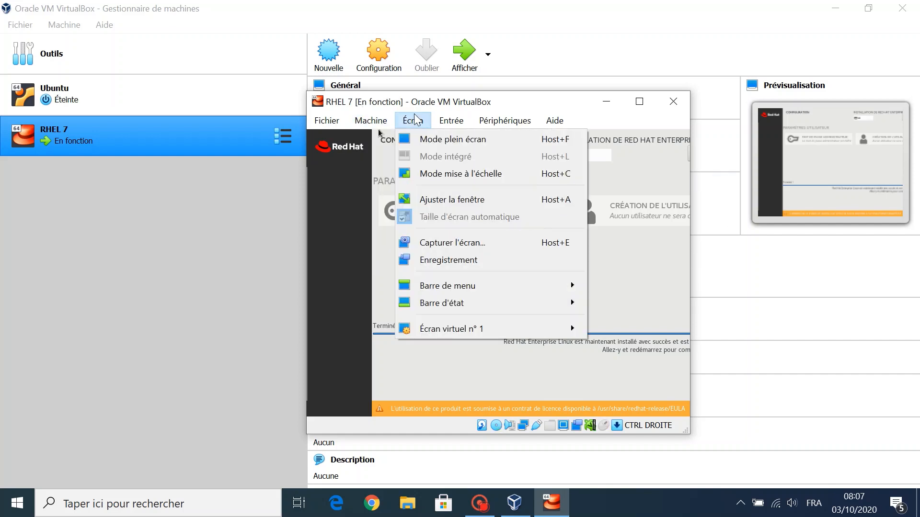
{"action": "left_click", "coordinate": [451, 174]}
{"action": "left_click", "coordinate": [472, 330]}
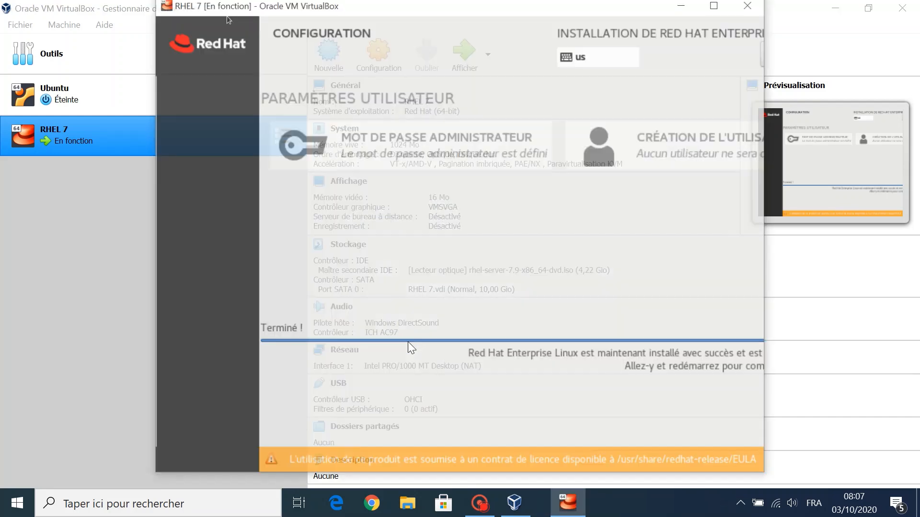
Step: Restart the machine into the installed system and maximize its window
{"action": "left_click", "coordinate": [634, 287]}
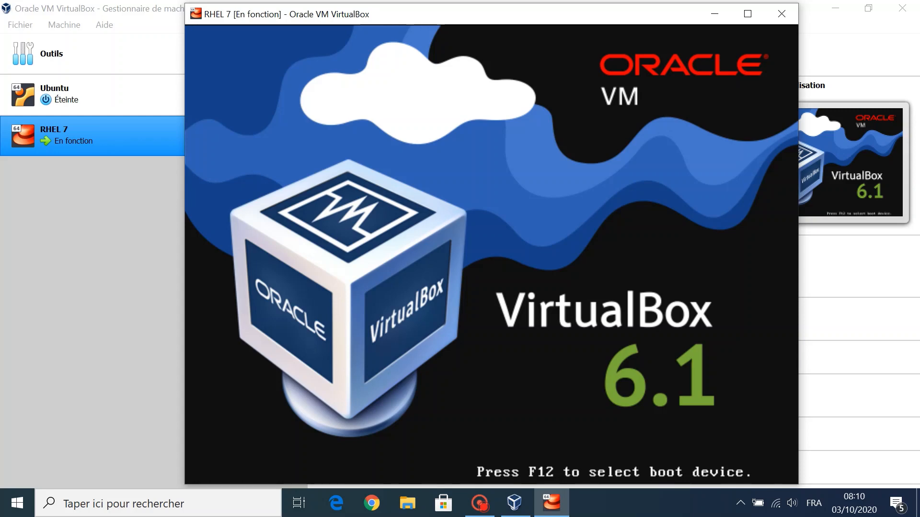
{"action": "key", "text": "Return"}
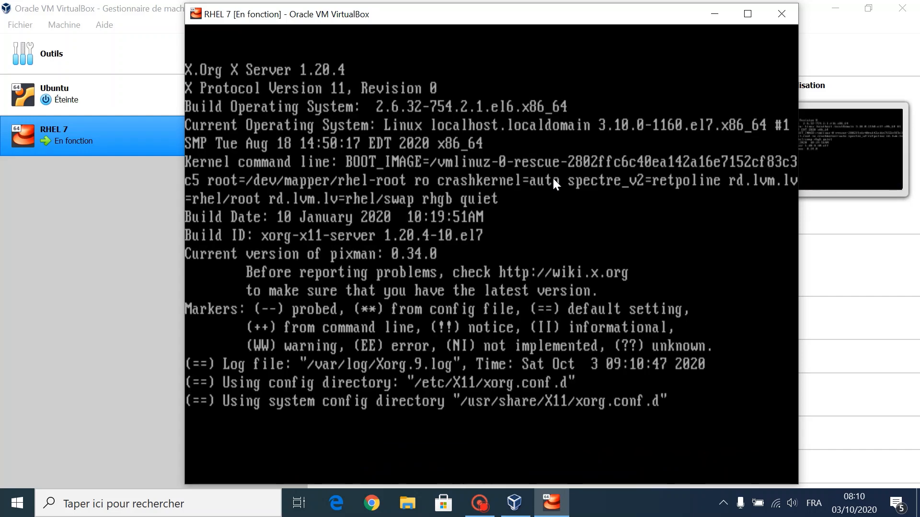
{"action": "left_click", "coordinate": [752, 15]}
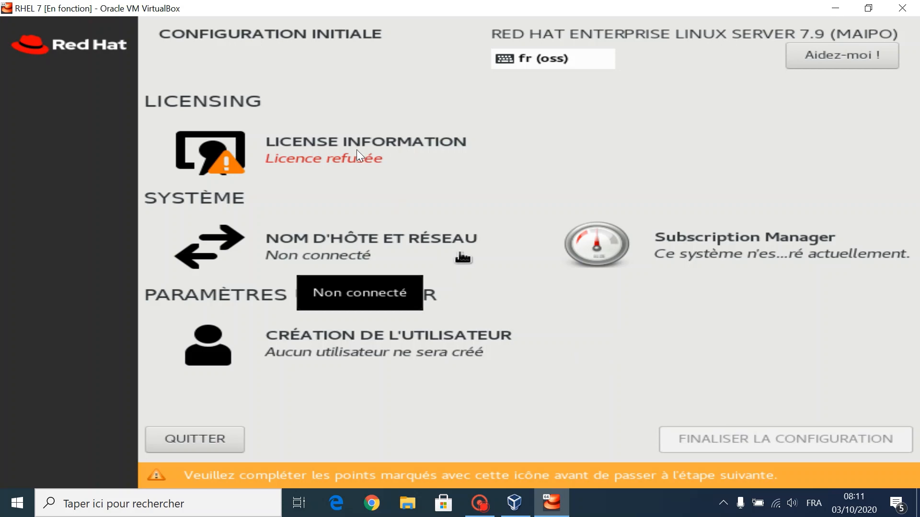
Step: Accept the Red Hat license agreement and finalize the initial configuration
{"action": "left_click", "coordinate": [229, 172]}
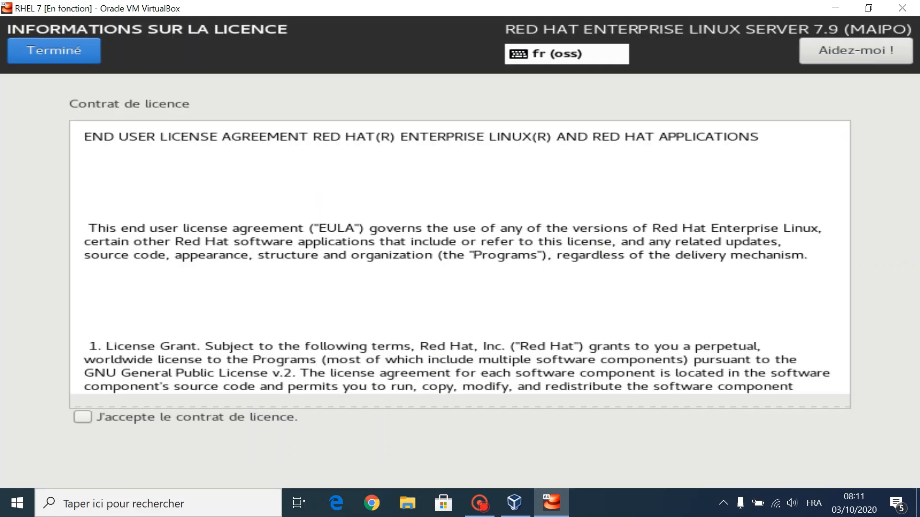
{"action": "left_click", "coordinate": [96, 418]}
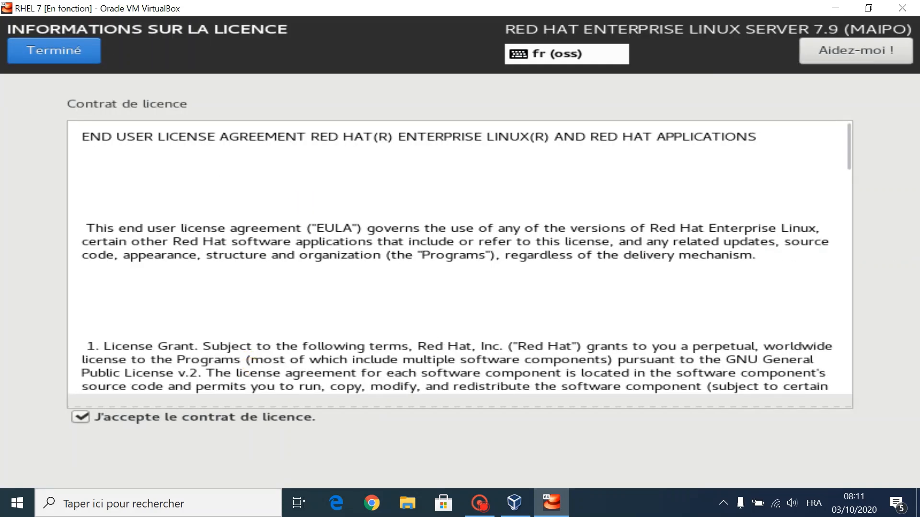
{"action": "left_click", "coordinate": [54, 50]}
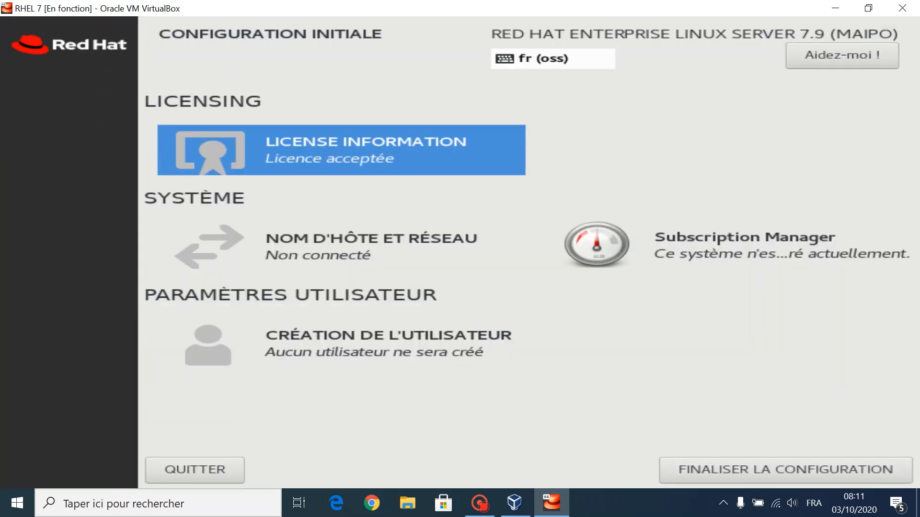
{"action": "left_click", "coordinate": [844, 467]}
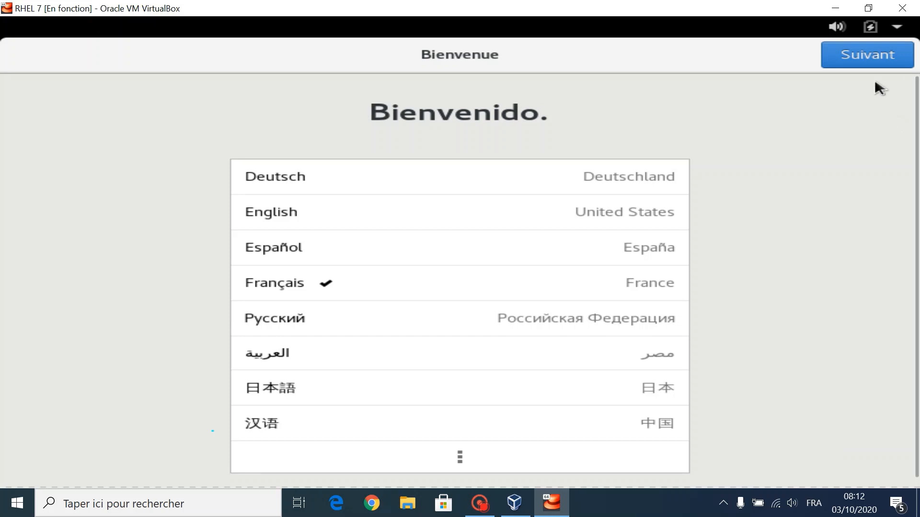
Step: Keep Français as the language, Français (variante) as the keyboard layout and Services de géolocalisation enabled in the welcome setup
{"action": "left_click", "coordinate": [871, 63]}
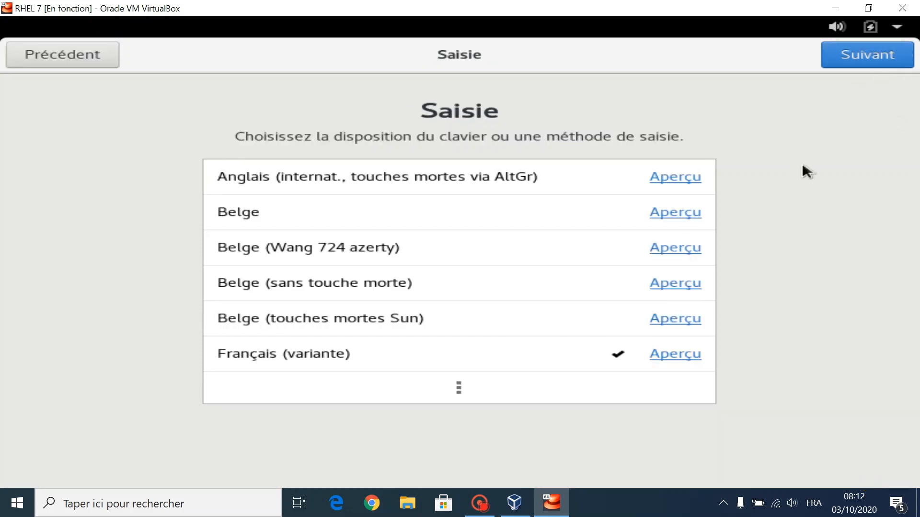
{"action": "left_click", "coordinate": [857, 61]}
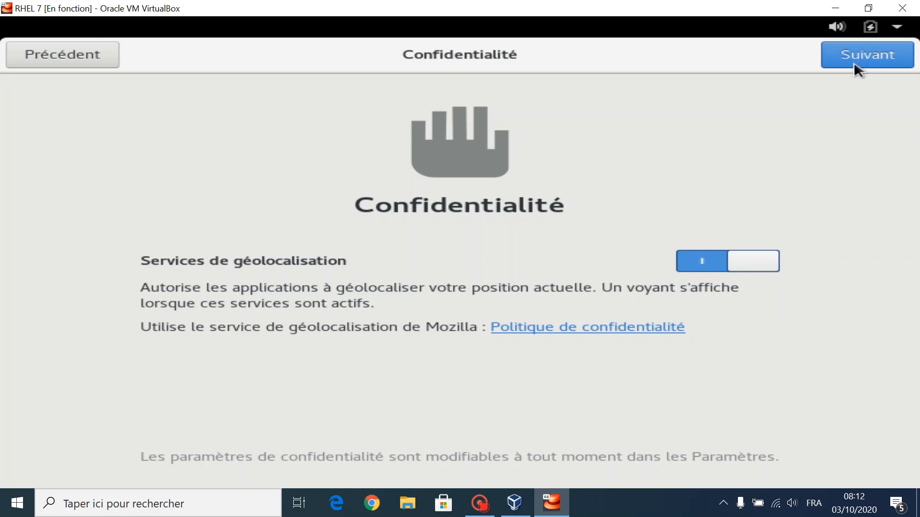
{"action": "left_click", "coordinate": [686, 260]}
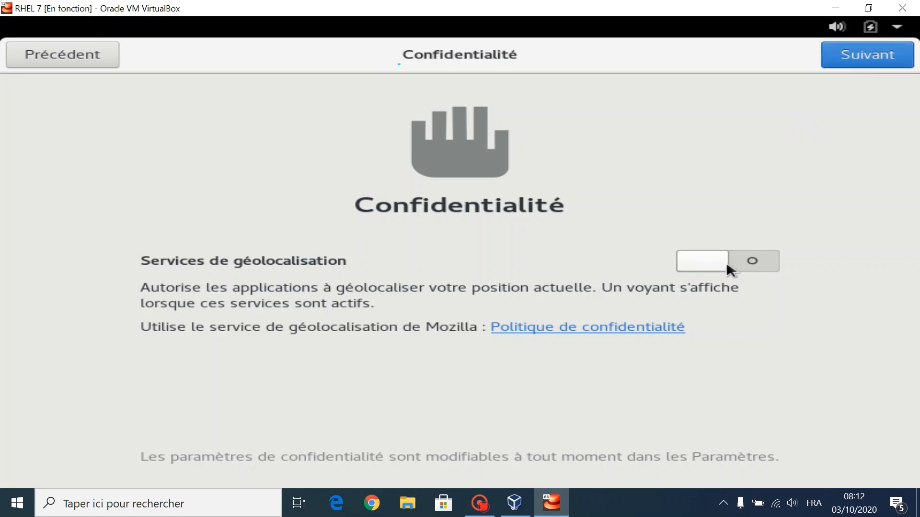
{"action": "left_click", "coordinate": [743, 261]}
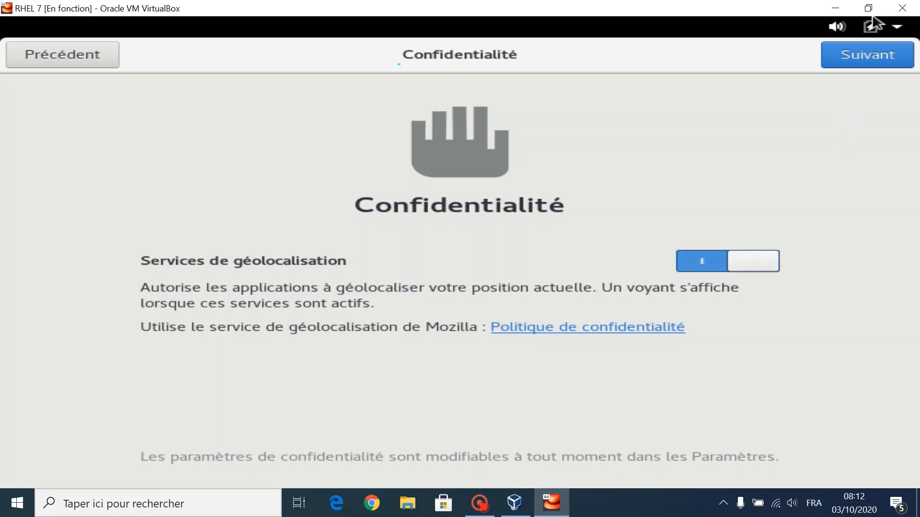
{"action": "left_click", "coordinate": [862, 50]}
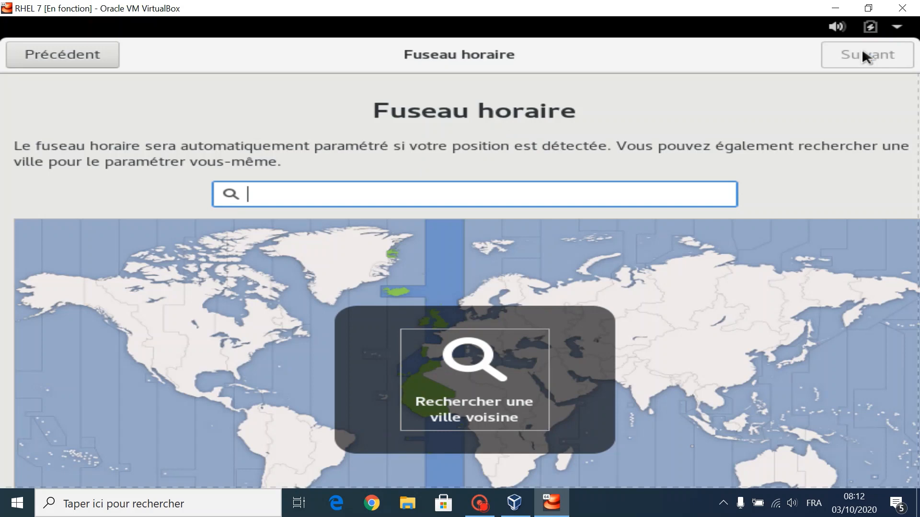
Step: Set the time zone to Paris, France and skip connecting online accounts
{"action": "type", "text": "paris"}
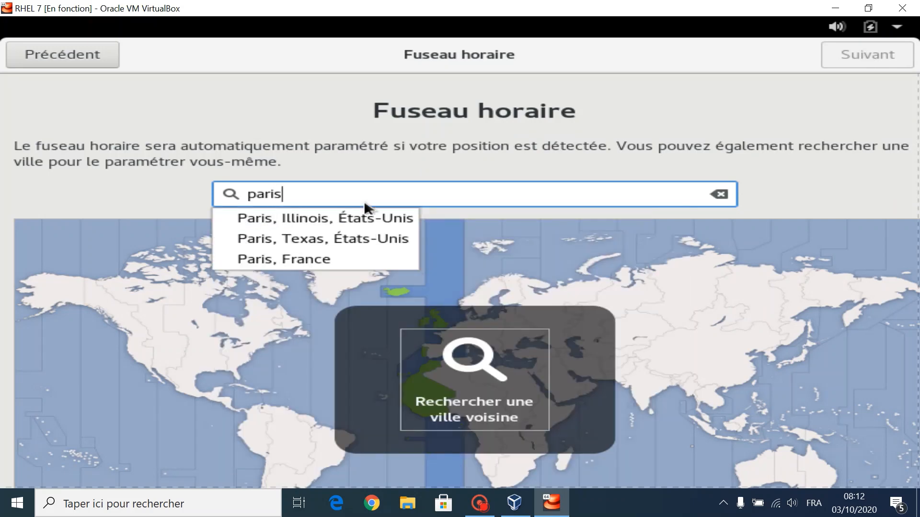
{"action": "left_click", "coordinate": [323, 259]}
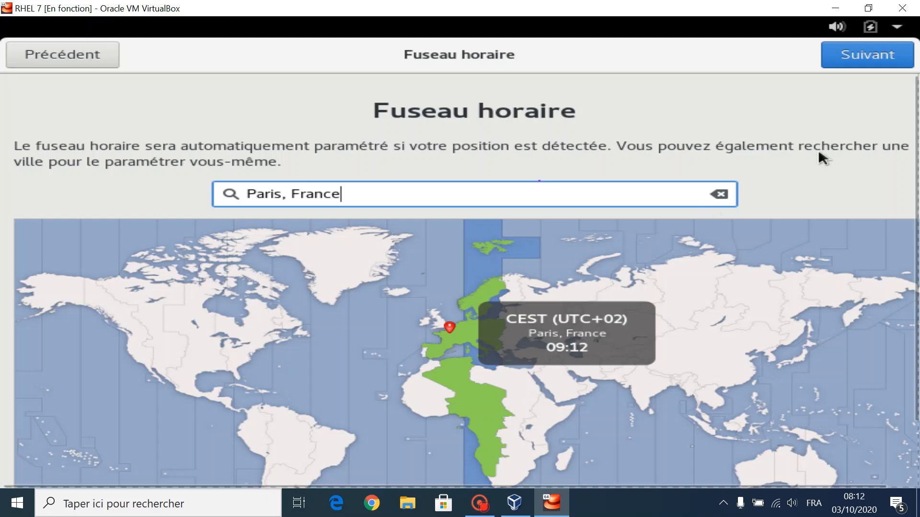
{"action": "left_click", "coordinate": [874, 60]}
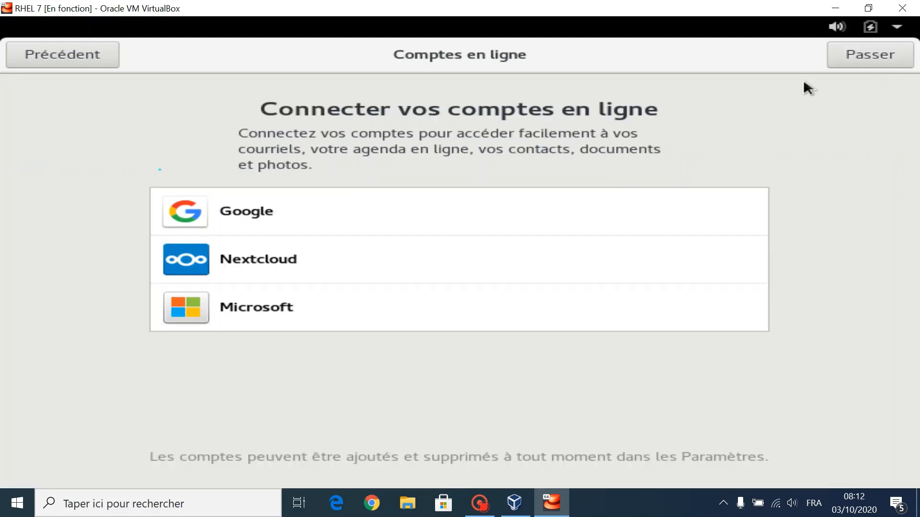
{"action": "left_click", "coordinate": [872, 63]}
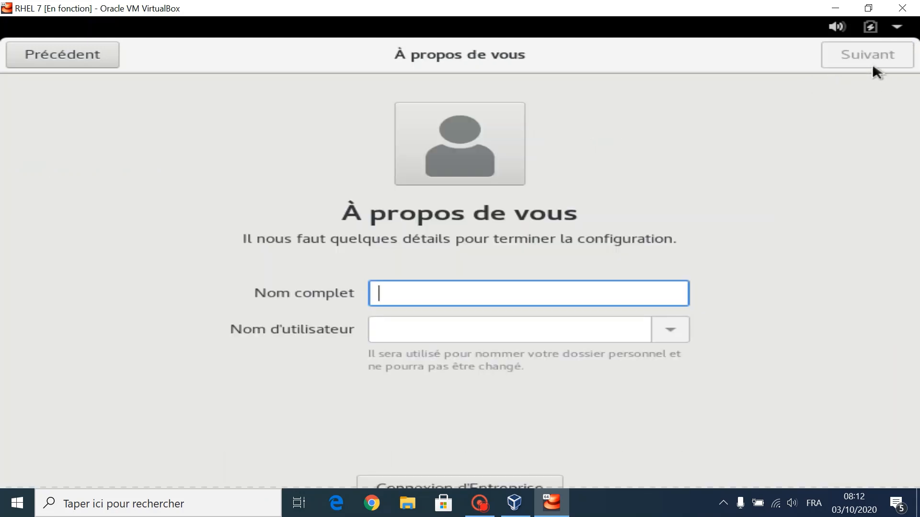
Step: Enter unilinuxien as the new account's full name and keep the matching username unilinuxien
{"action": "type", "text": "uni"}
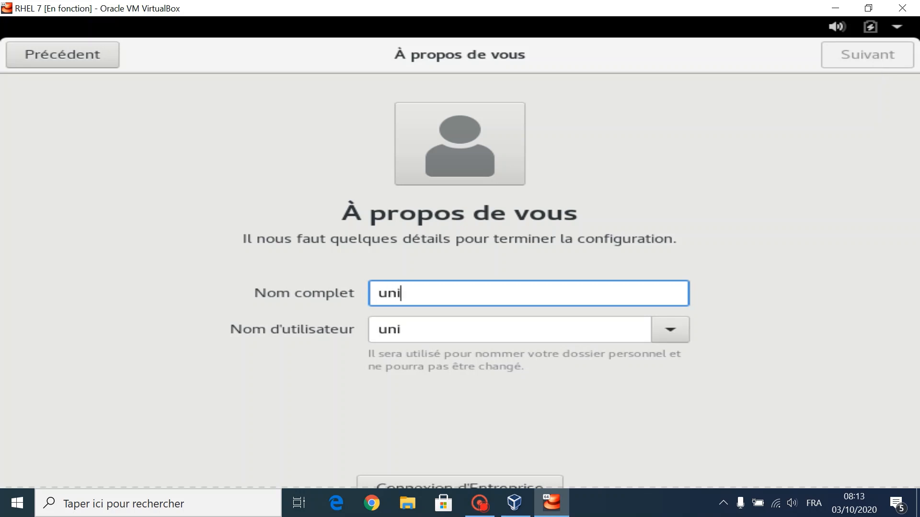
{"action": "type", "text": "linuxi"}
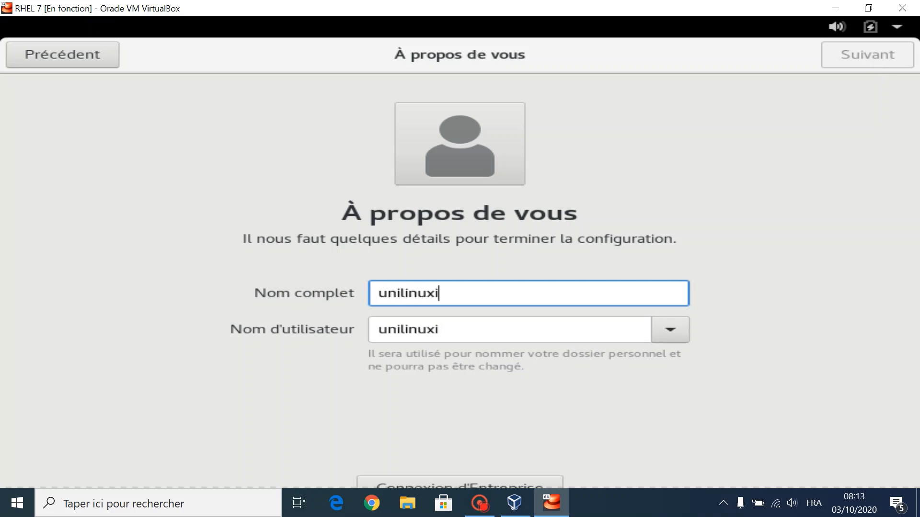
{"action": "type", "text": "en"}
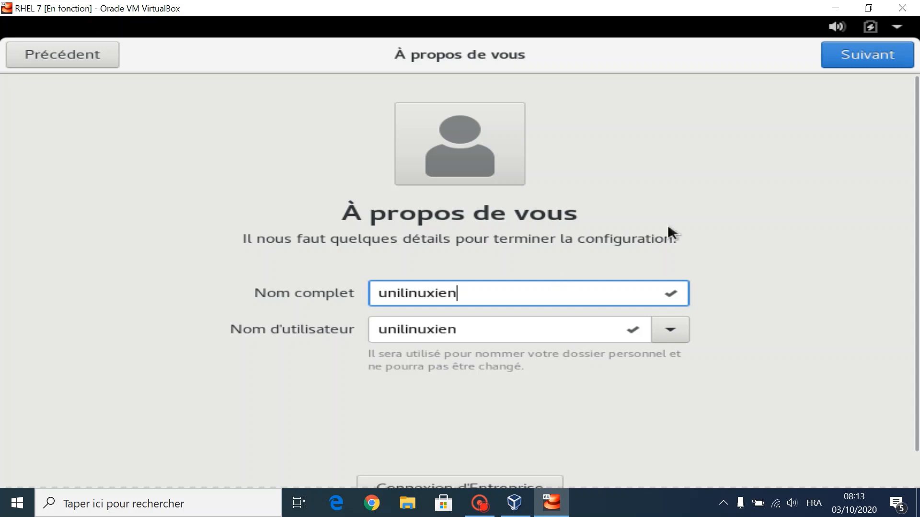
{"action": "left_click", "coordinate": [858, 58]}
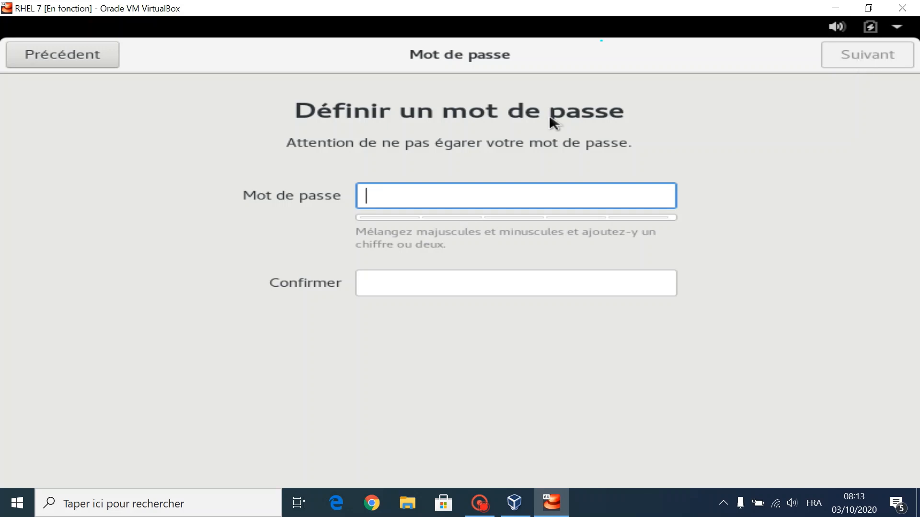
Step: Enter and confirm the new user's account password and continue the setup
{"action": "type", "text": "•••••••••••"}
{"action": "key", "text": "Tab"}
{"action": "type", "text": "••"}
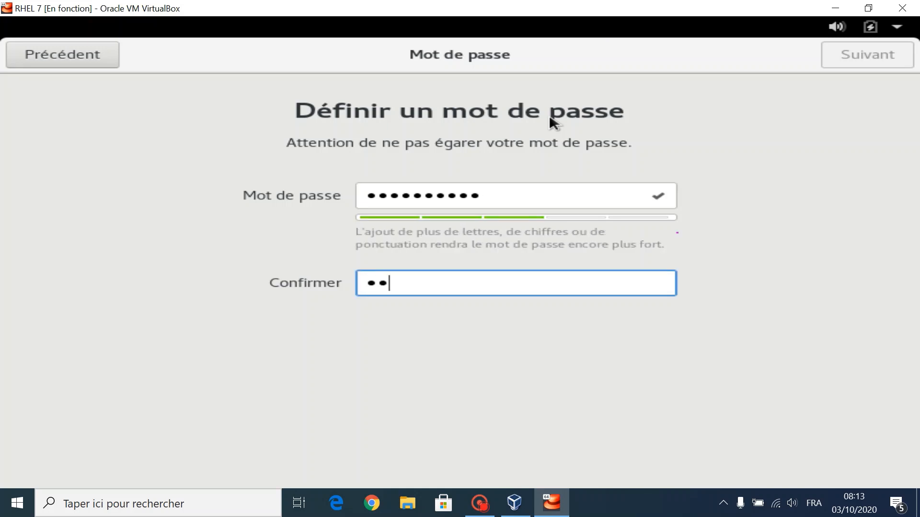
{"action": "type", "text": "•••••••••"}
{"action": "left_click", "coordinate": [836, 63]}
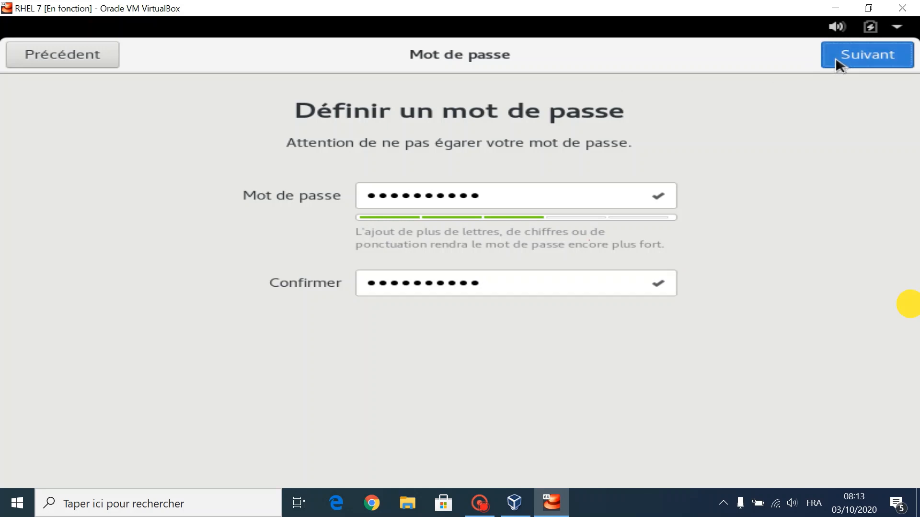